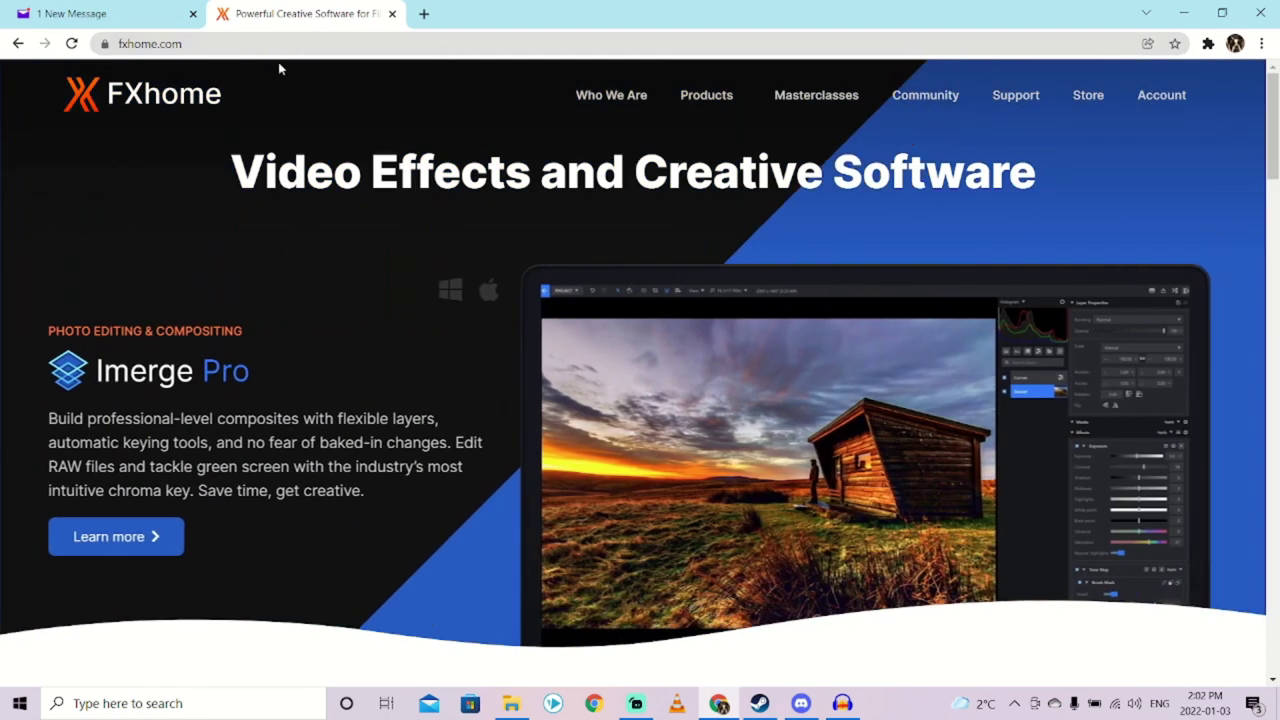
Go to the HitFilm Express product page through the FXhome Products menu
left_click(193, 43)
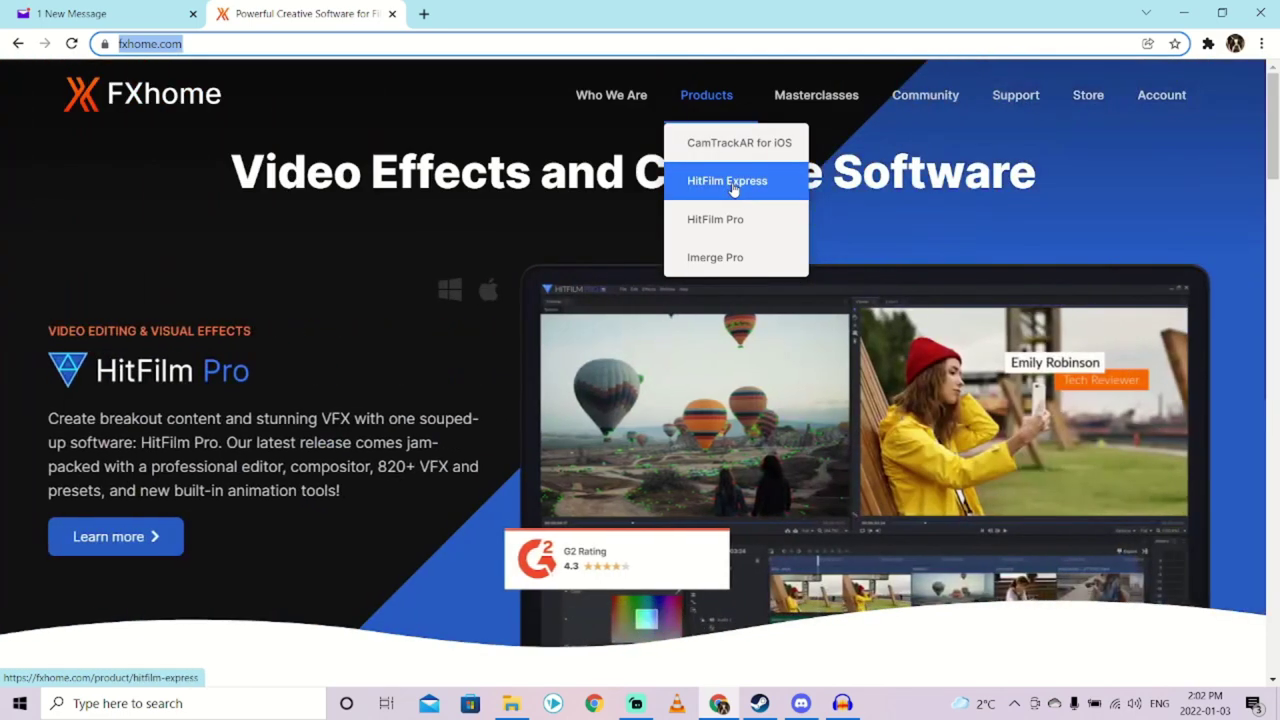
left_click(733, 189)
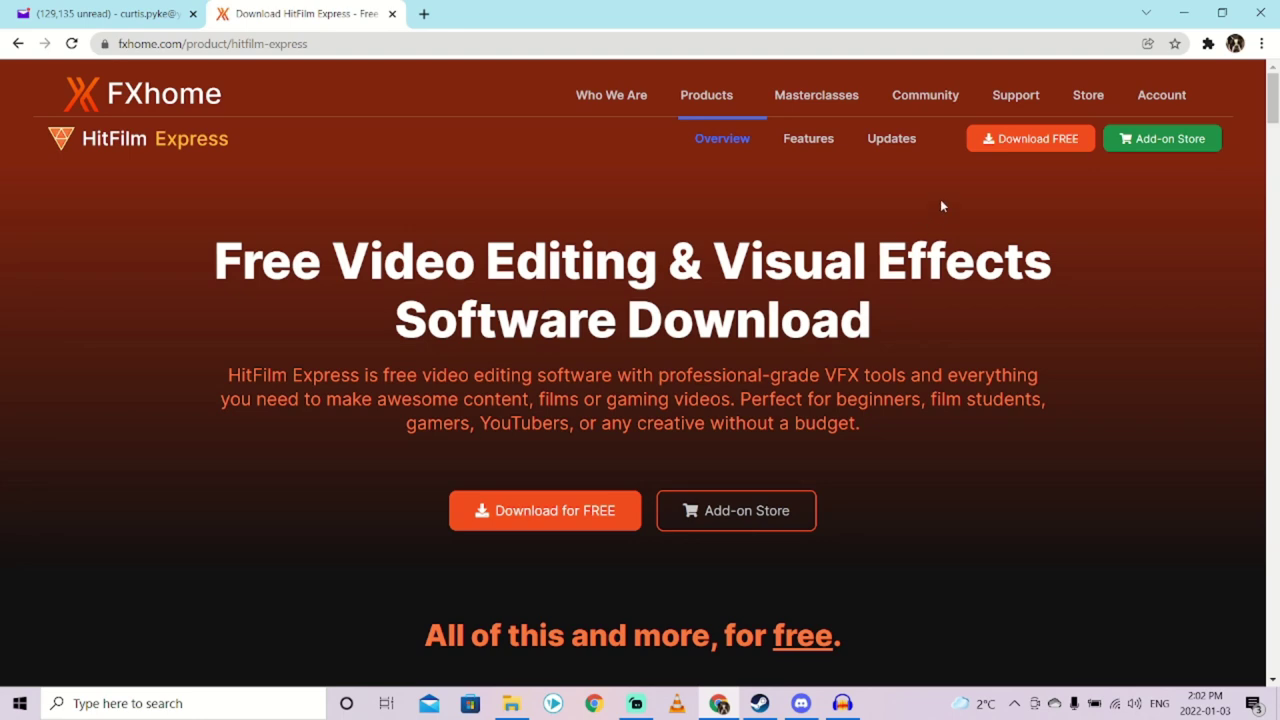
Choose Download FREE and drag the pay-what-you-want slider down to 0 USD
left_click(1015, 139)
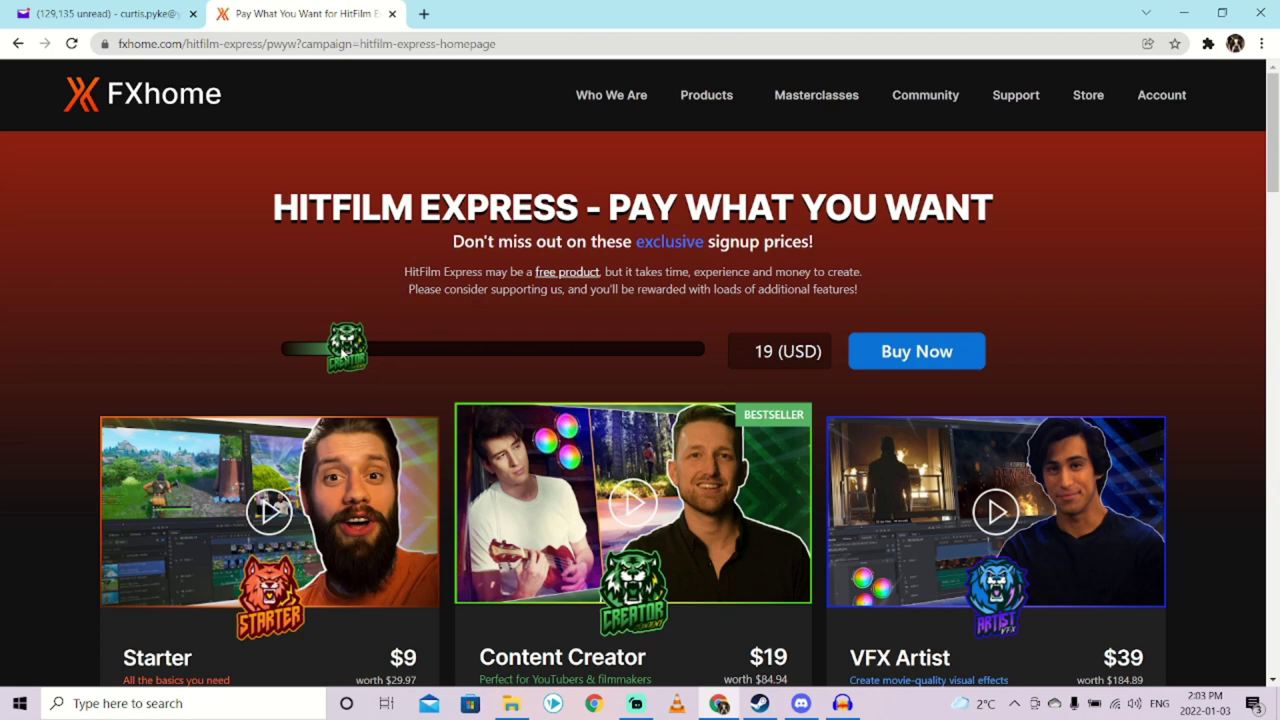
left_click_drag(343, 352, 168, 348)
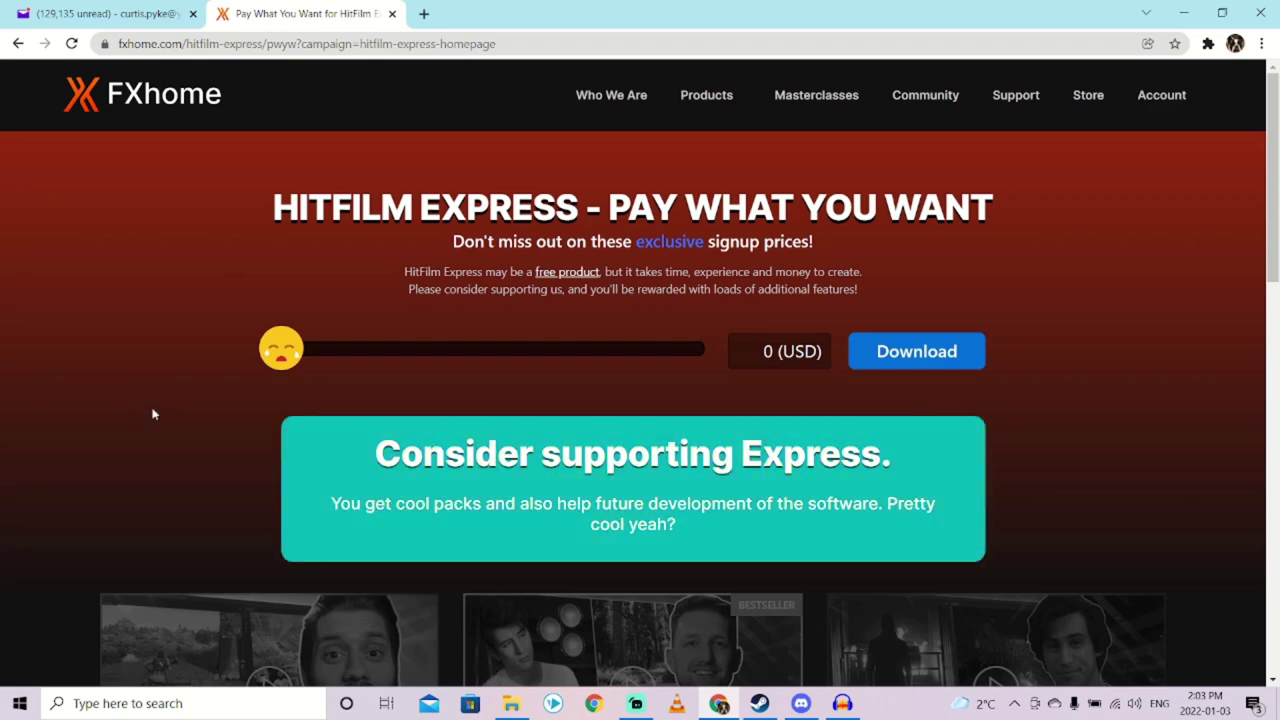
scroll(165, 400, "down", 1)
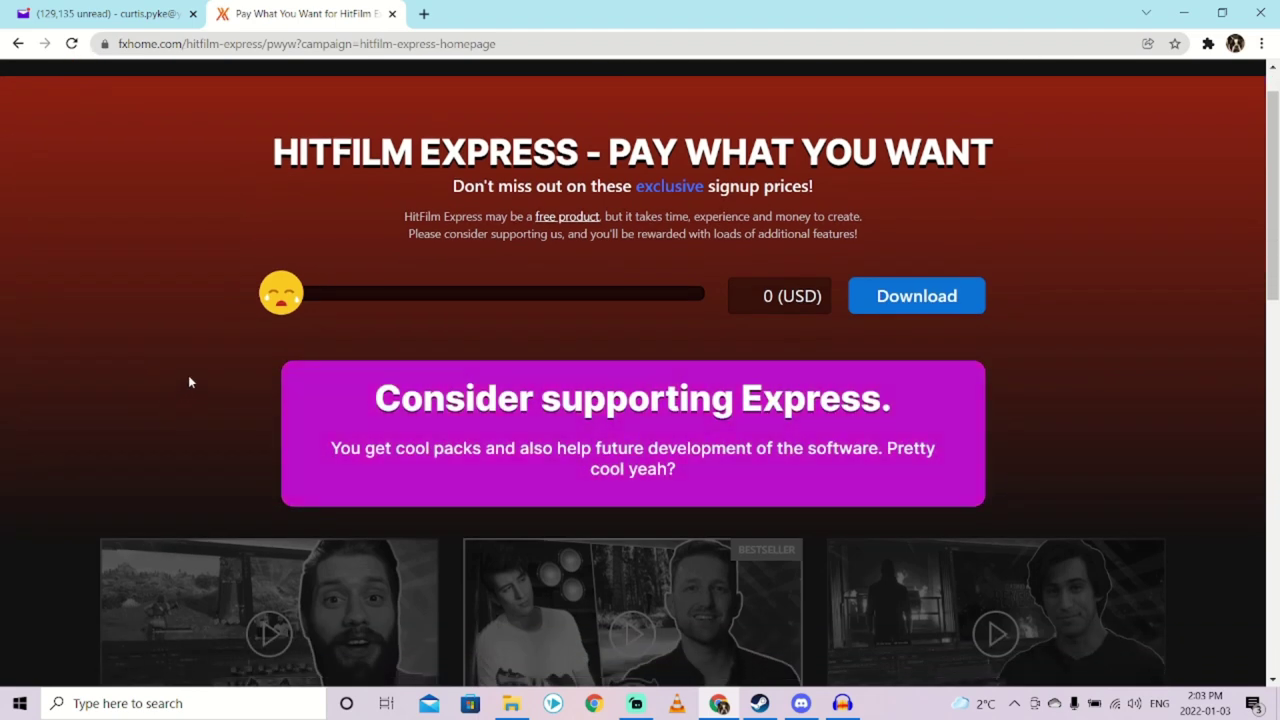
scroll(200, 370, "up", 1)
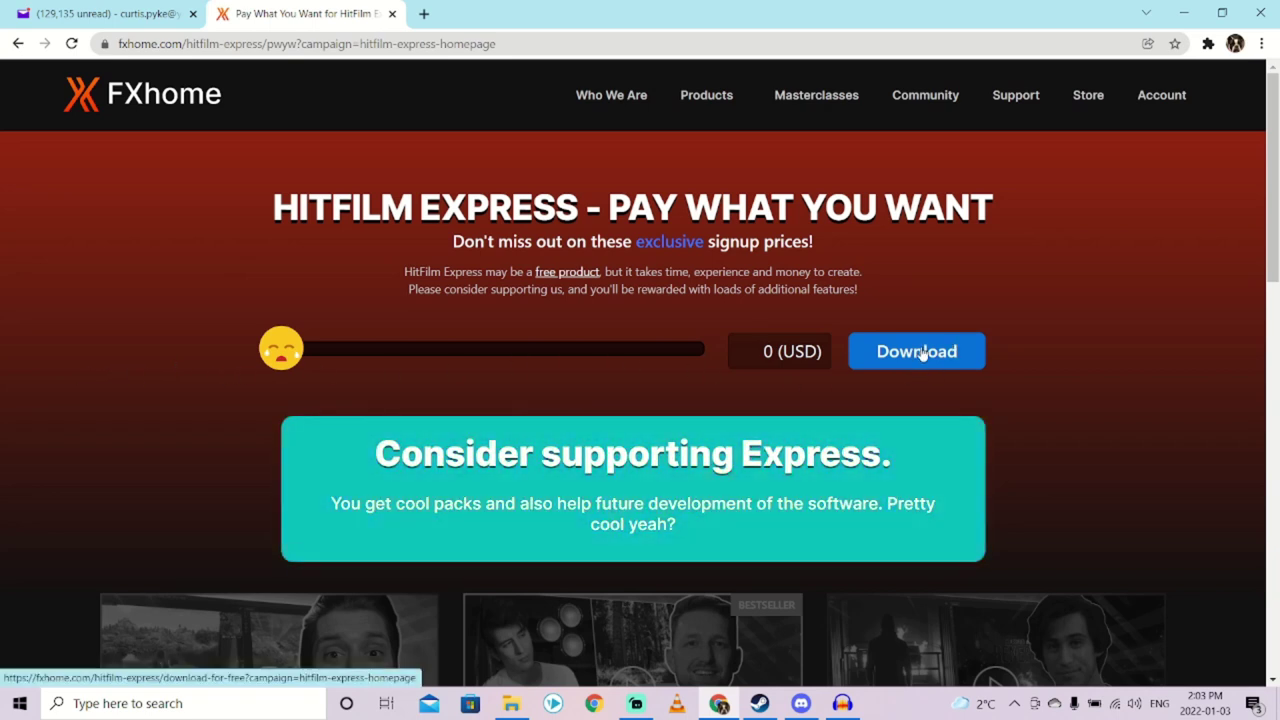
Start the free download and autofill the signup form's name and email
left_click(922, 354)
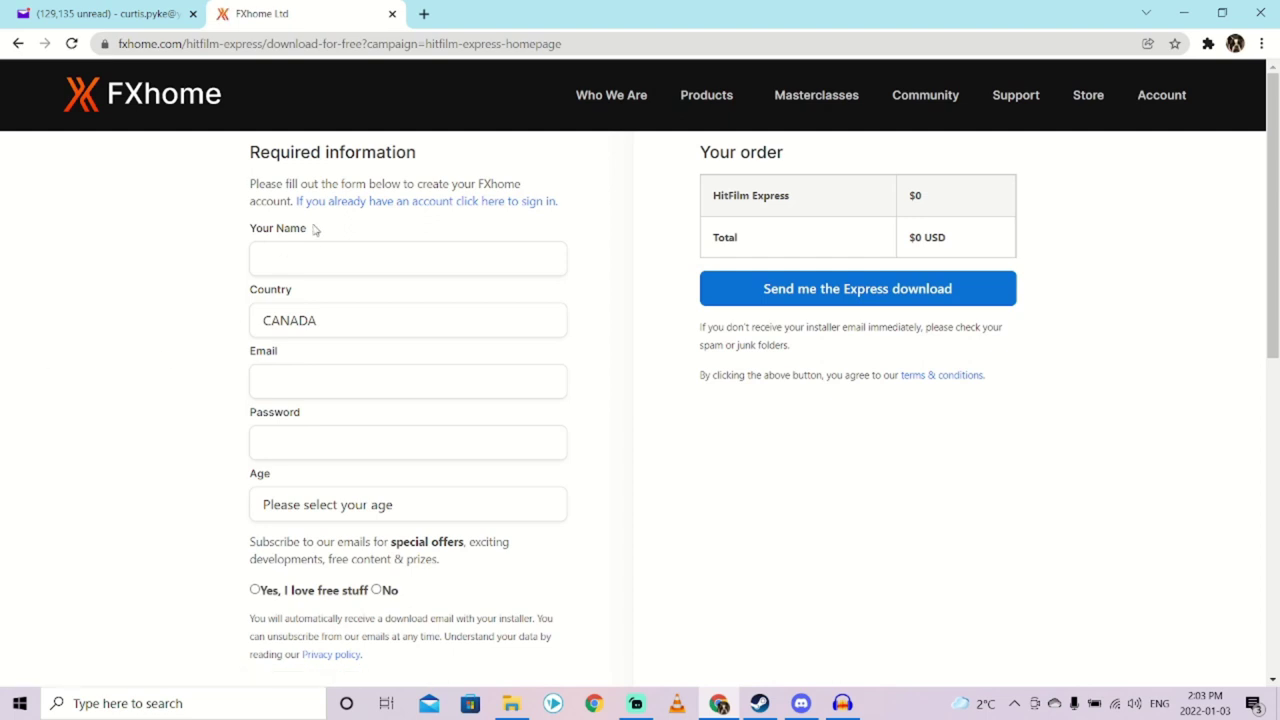
left_click(316, 255)
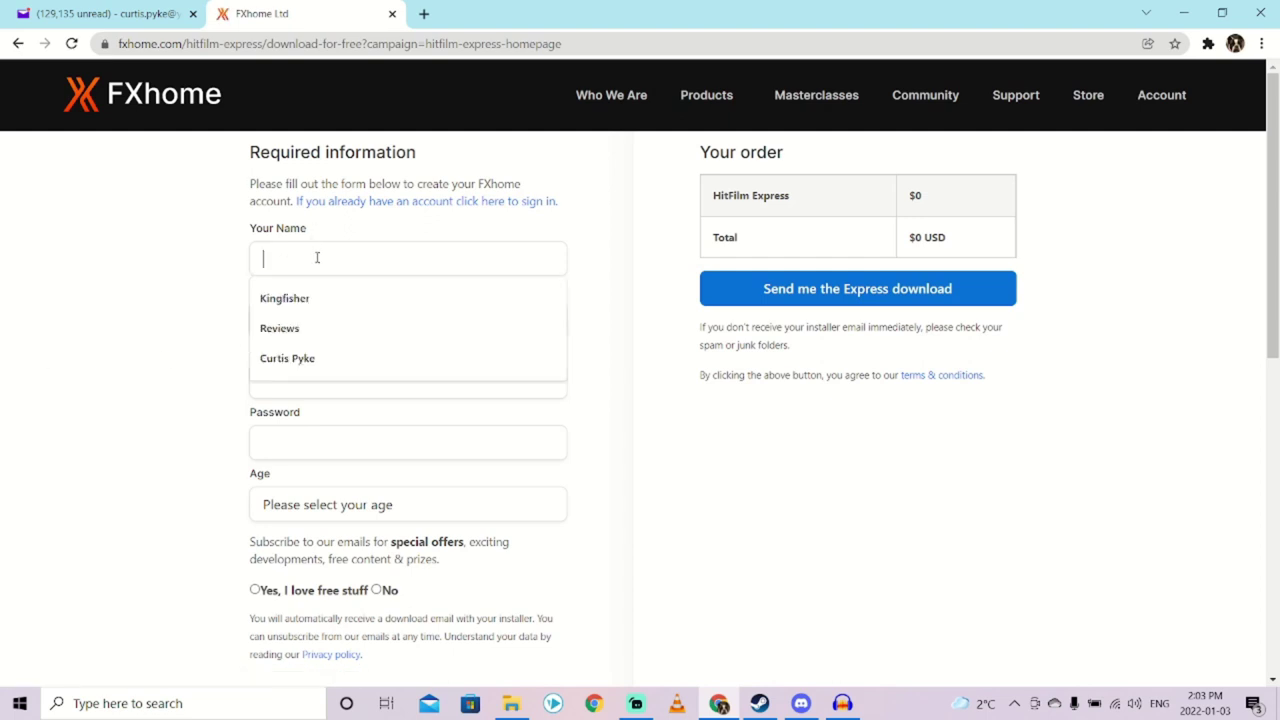
left_click(316, 366)
left_click(414, 390)
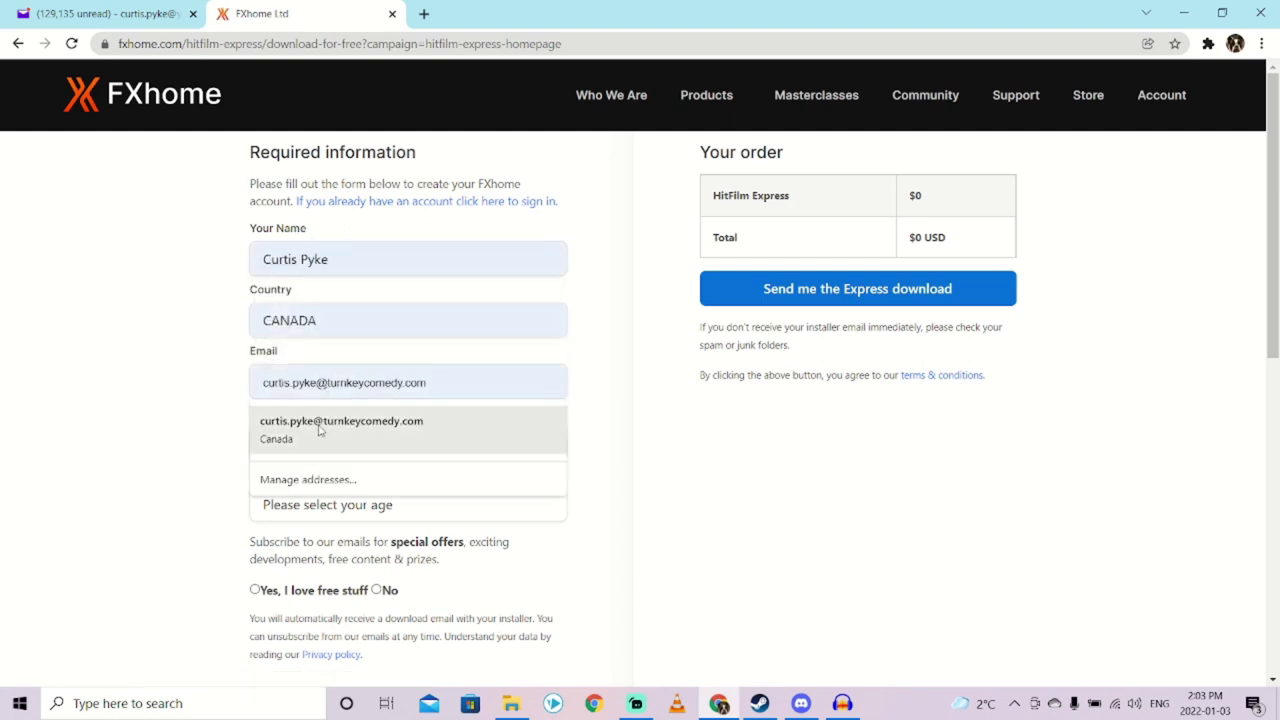
left_click(154, 334)
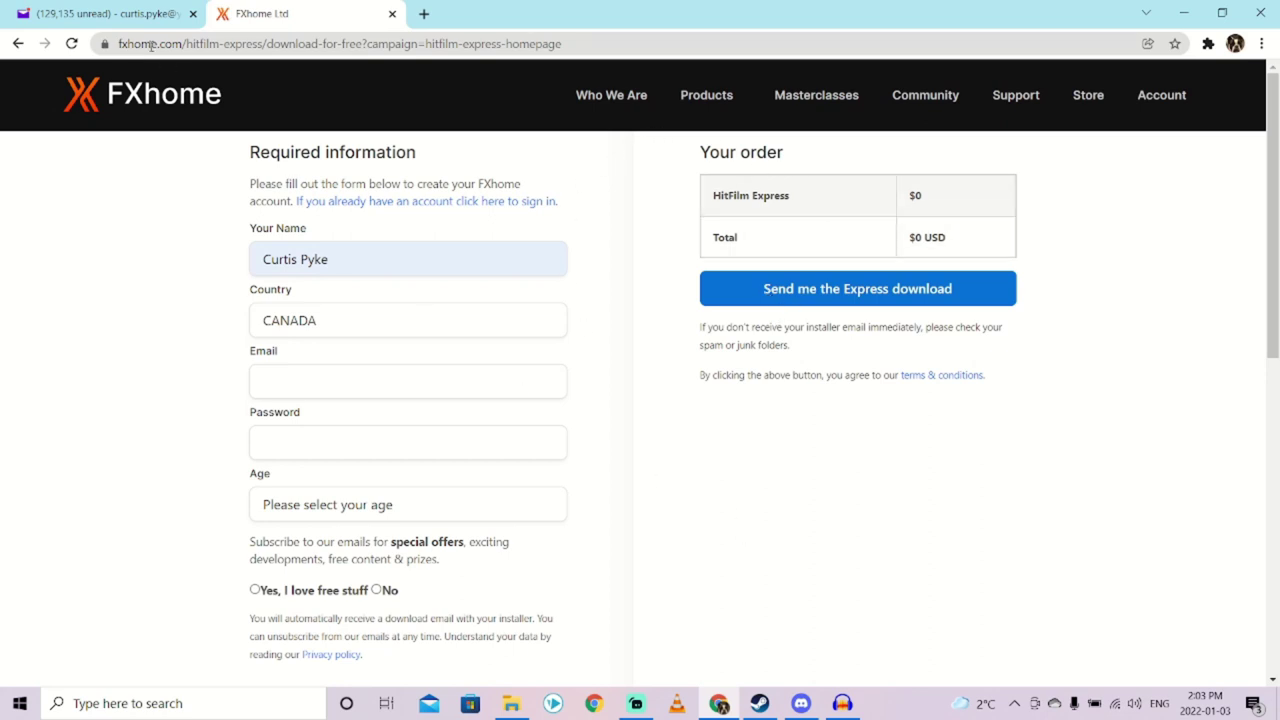
Scroll FXhome's Yahoo Mail email to the GET YOUR EXPRESS INSTALLER button
left_click(88, 14)
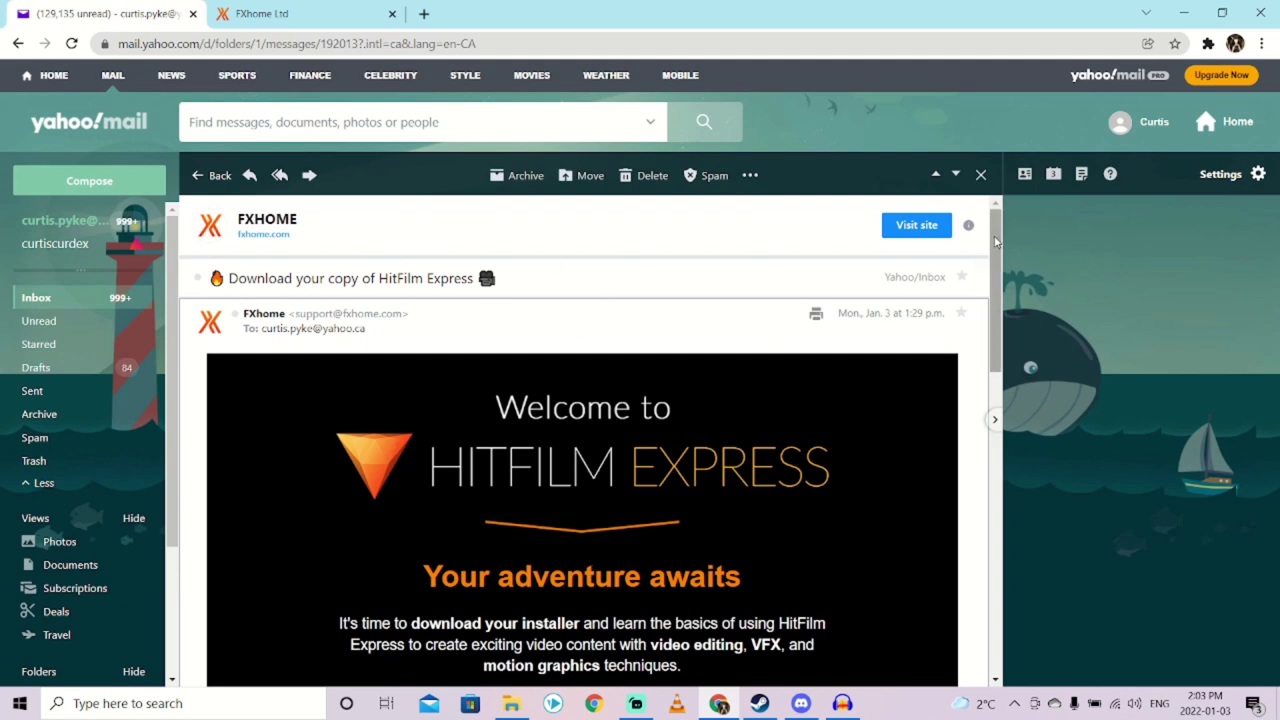
scroll(995, 240, "down", 3)
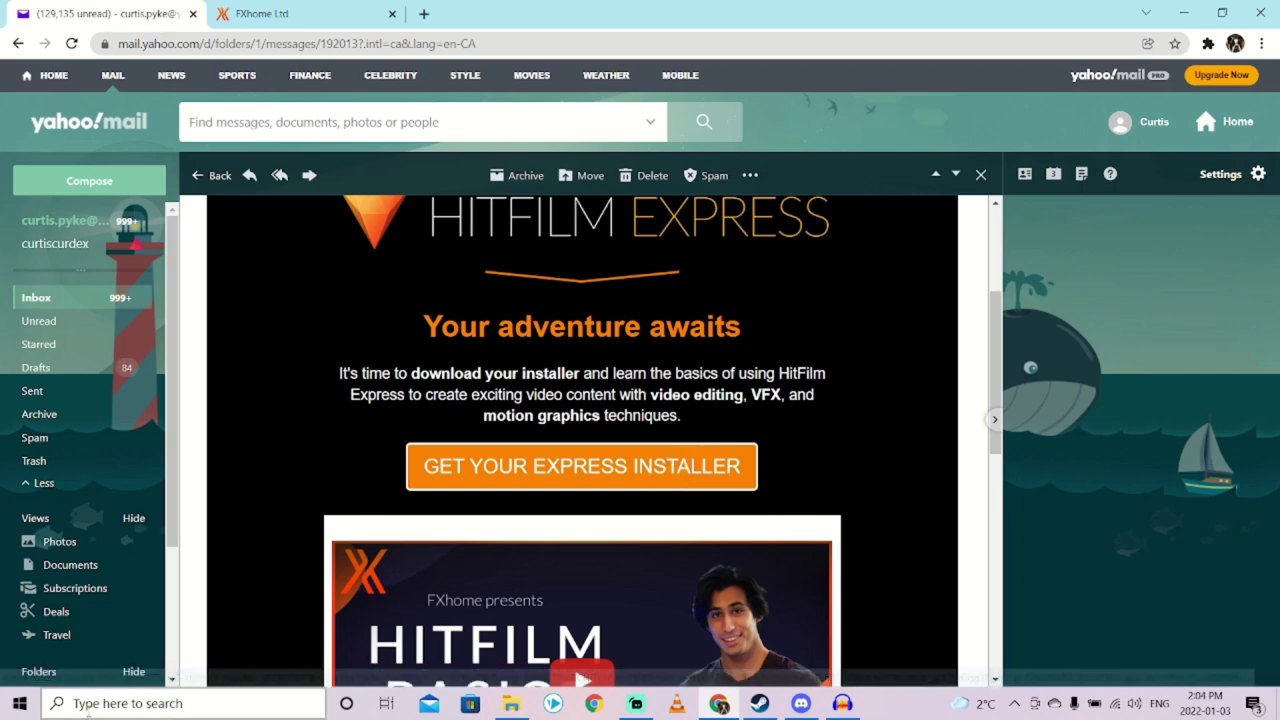
Start HitFilm Express from the Recent list in Windows search
left_click(90, 705)
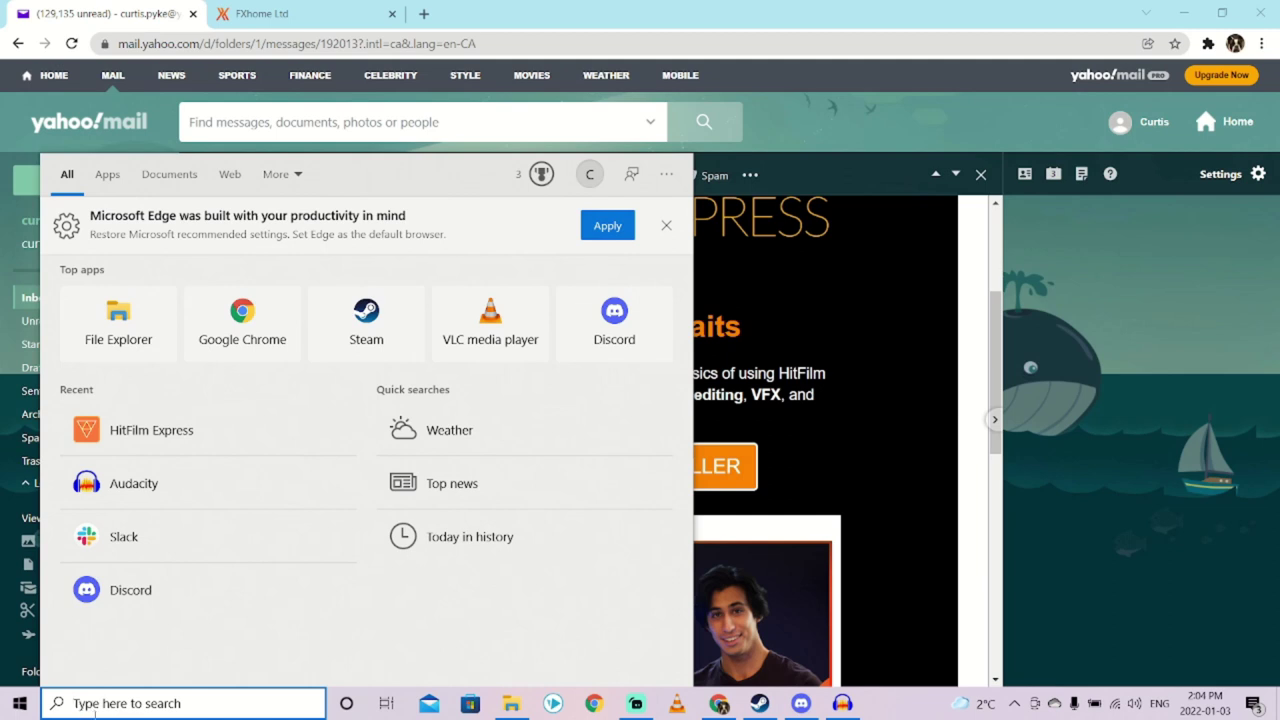
left_click(137, 440)
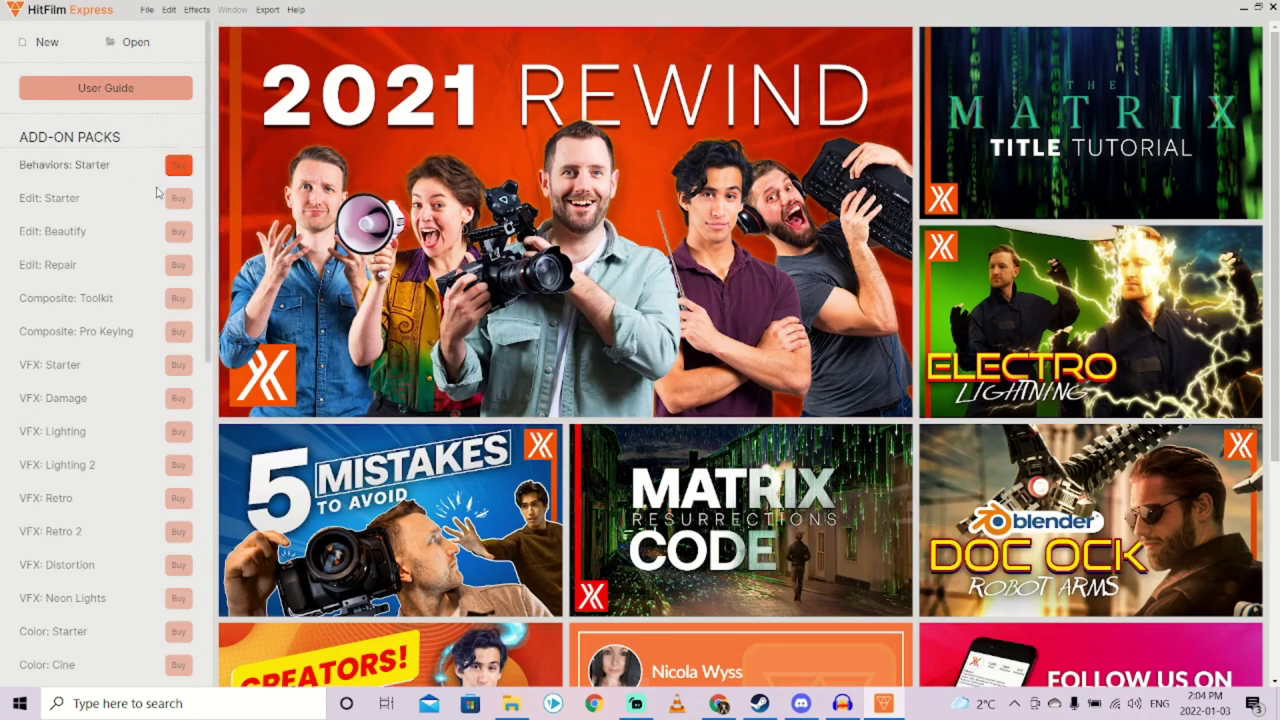
Start a new project with the 1080p Full HD @ 25 fps template and confirm
scroll(119, 380, "down", 5)
scroll(119, 390, "down", 3)
scroll(115, 390, "down", 2)
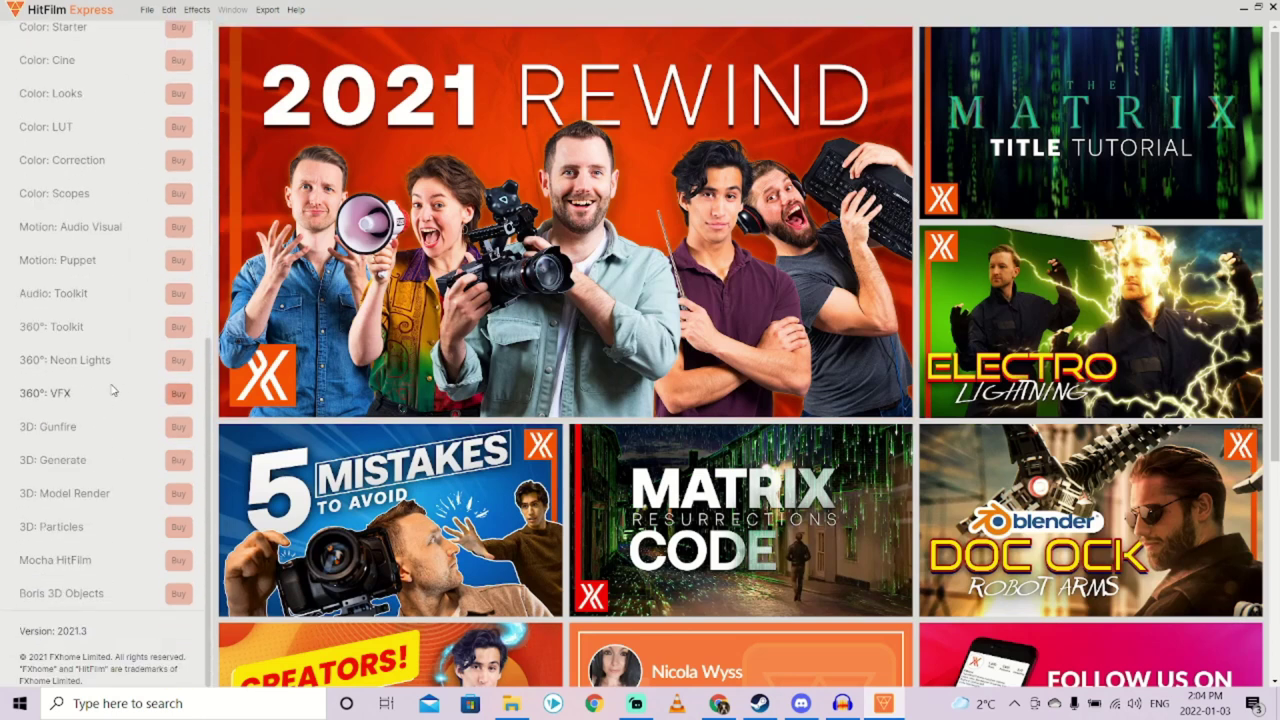
scroll(106, 392, "up", 6)
scroll(106, 390, "up", 3)
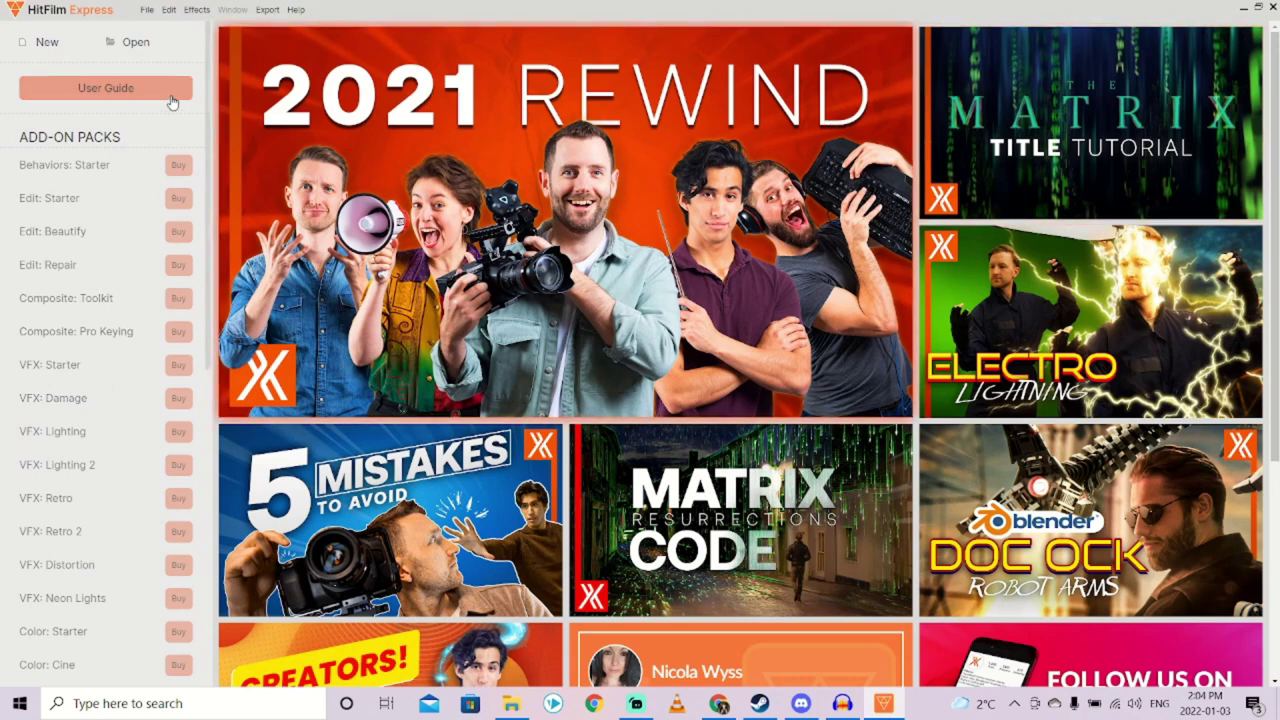
left_click(40, 44)
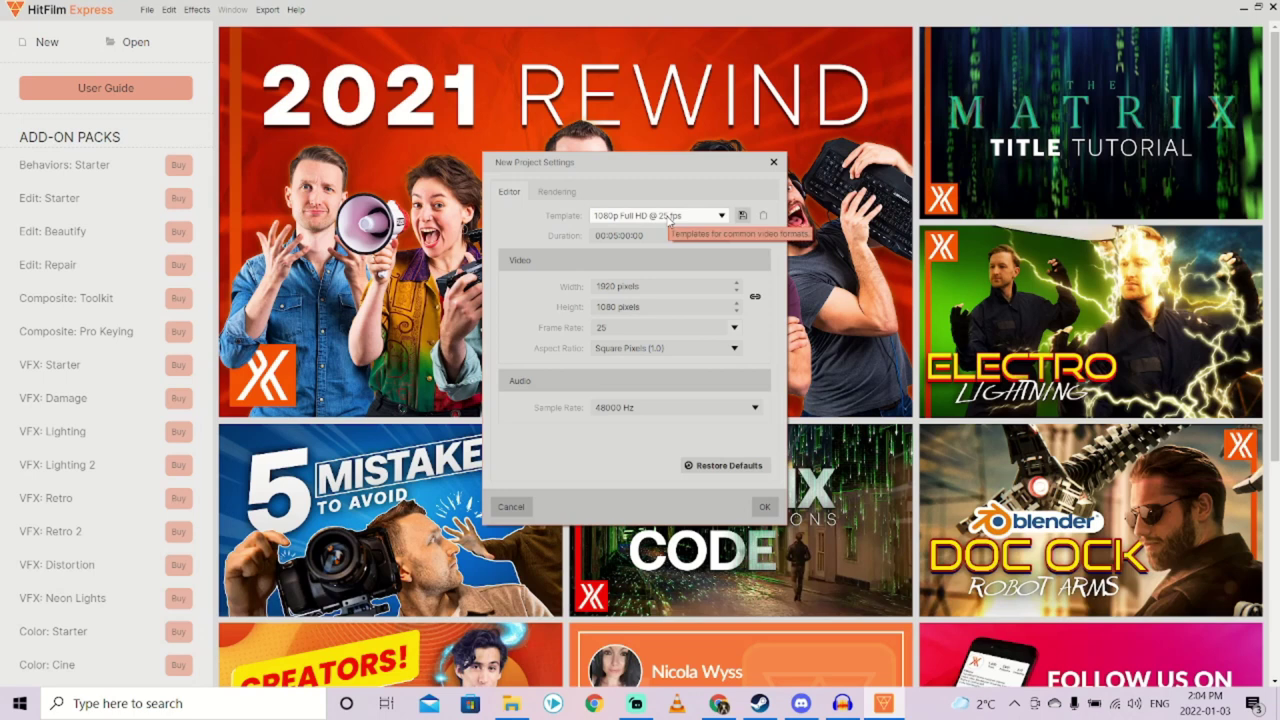
left_click(670, 216)
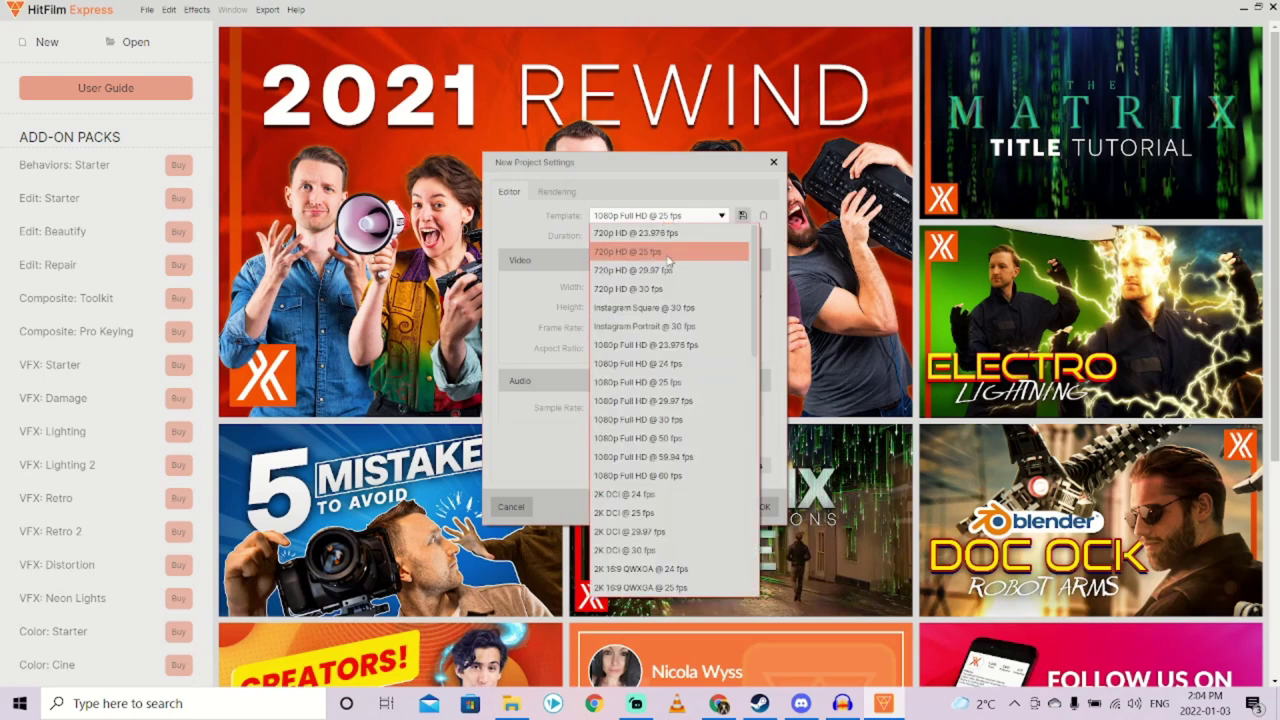
left_click(668, 383)
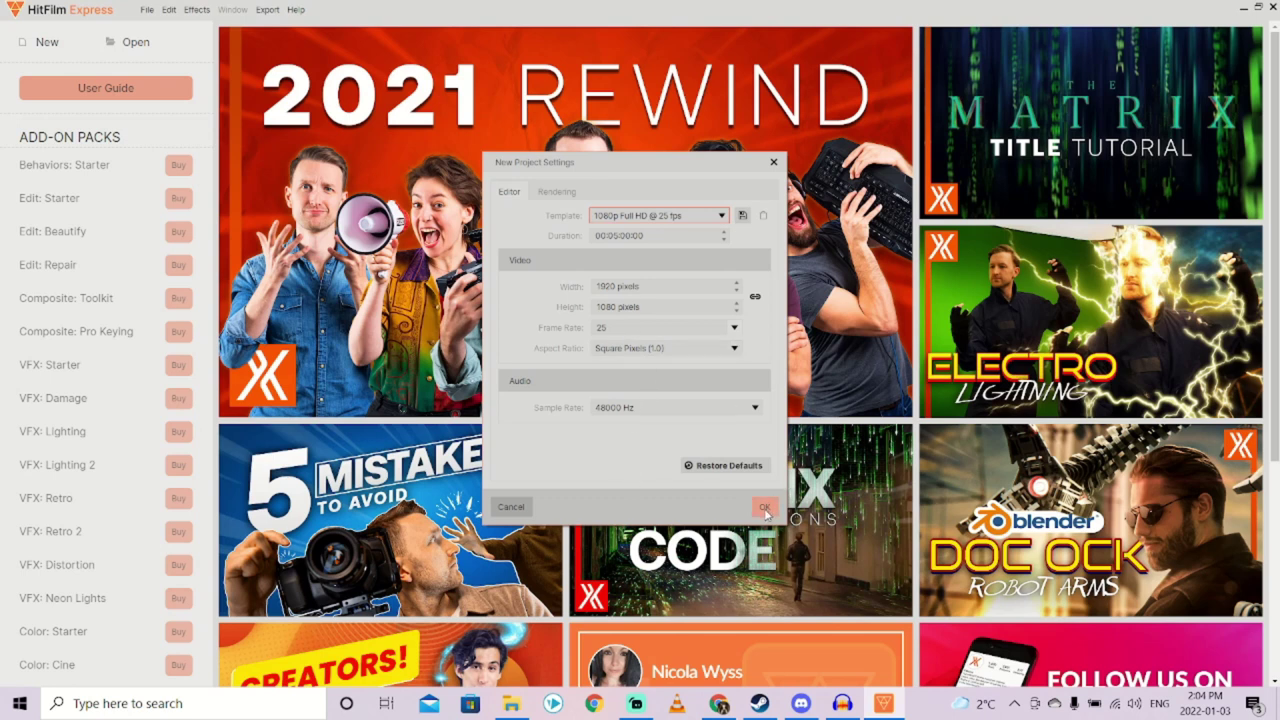
left_click(765, 509)
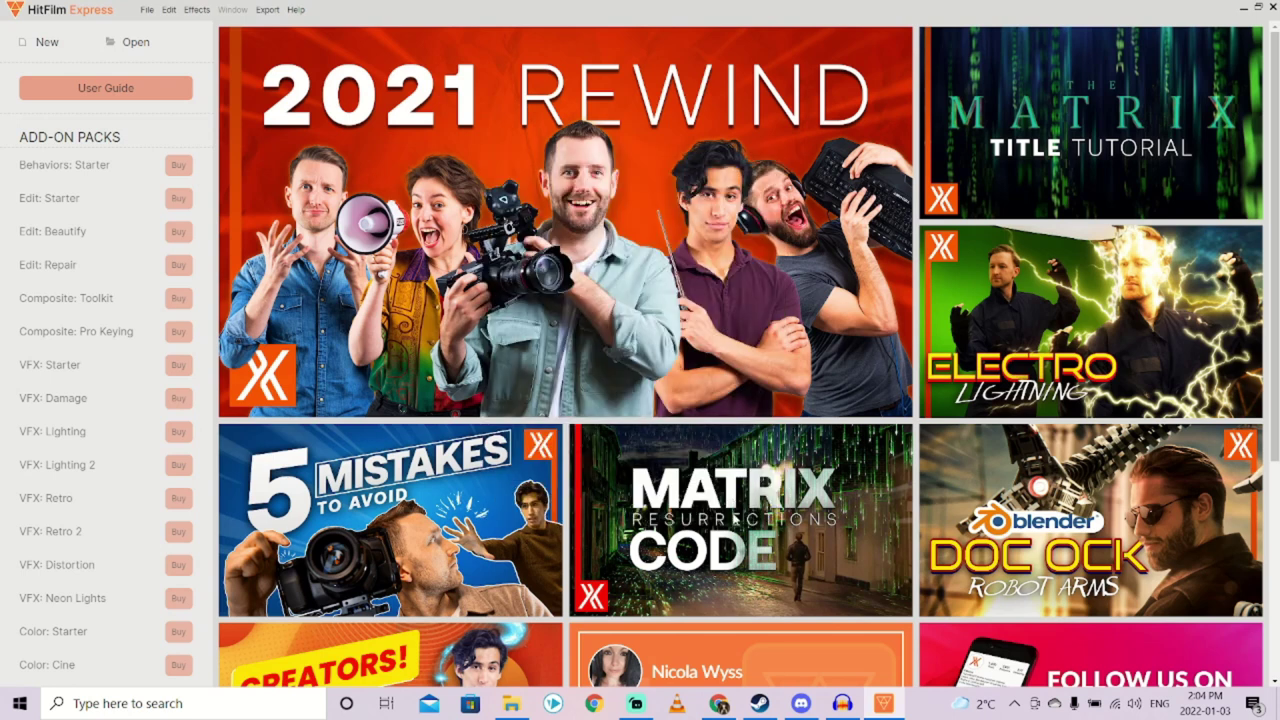